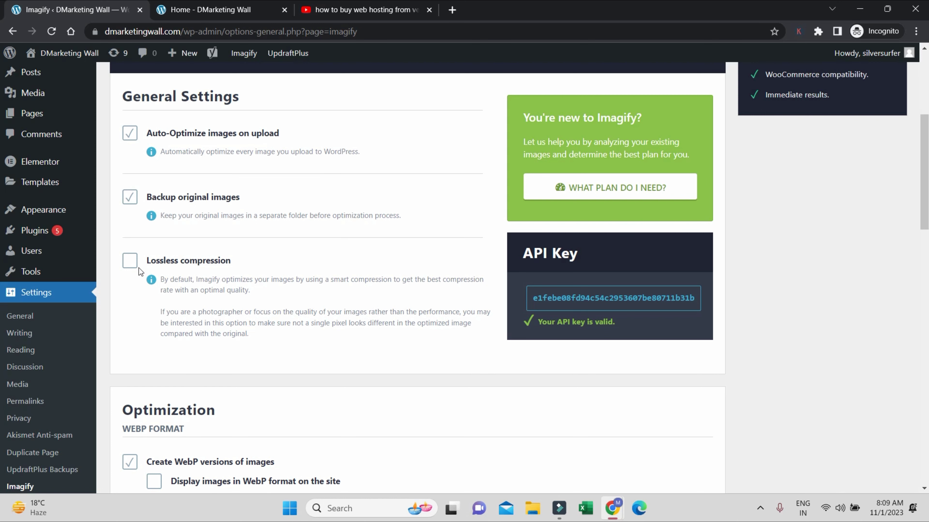
- Enable displaying images in WebP format on the site in the Imagify optimization settings
{"action": "scroll", "coordinate": [228, 261], "scroll_direction": "down", "scroll_amount": 3}
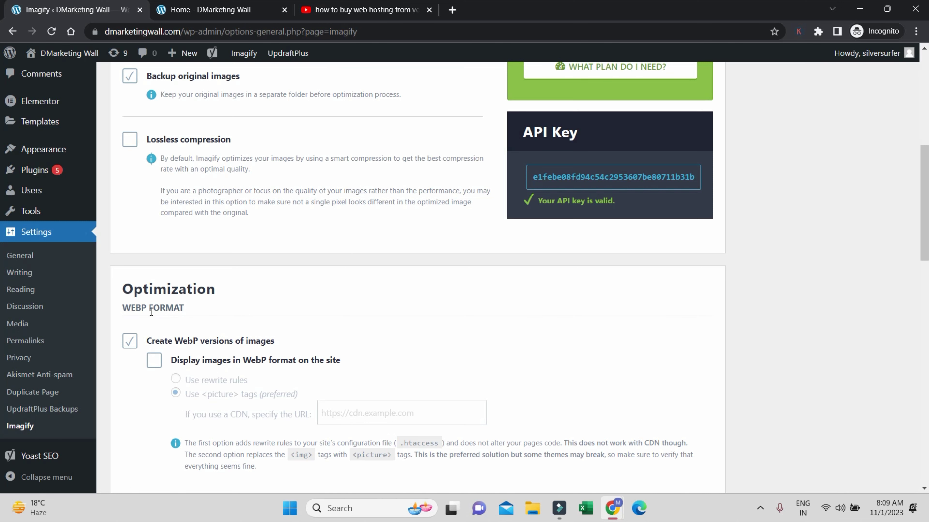
{"action": "scroll", "coordinate": [151, 312], "scroll_direction": "down", "scroll_amount": 3}
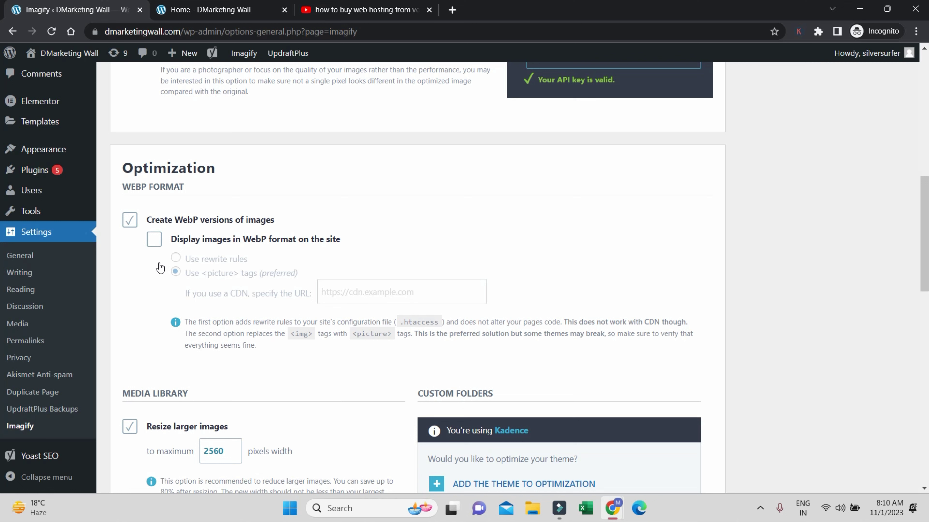
{"action": "left_click", "coordinate": [154, 239]}
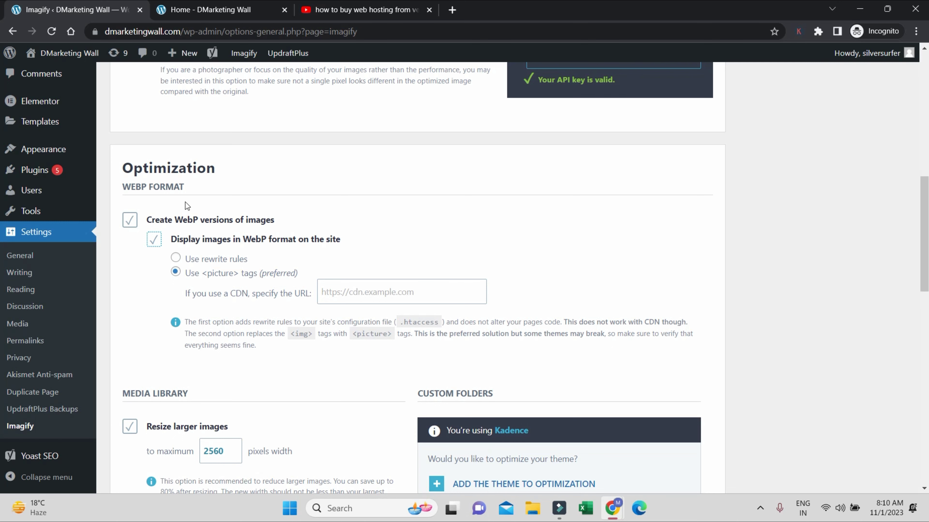
- Exclude the 2048x2048 and 1536x1536 image sizes from Imagify's files optimization
{"action": "scroll", "coordinate": [185, 202], "scroll_direction": "down", "scroll_amount": 5}
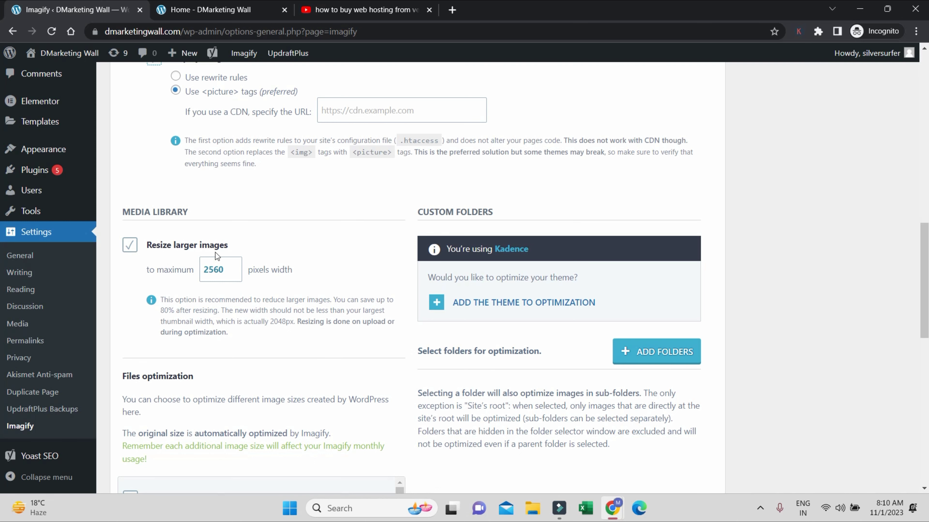
{"action": "scroll", "coordinate": [215, 255], "scroll_direction": "down", "scroll_amount": 5}
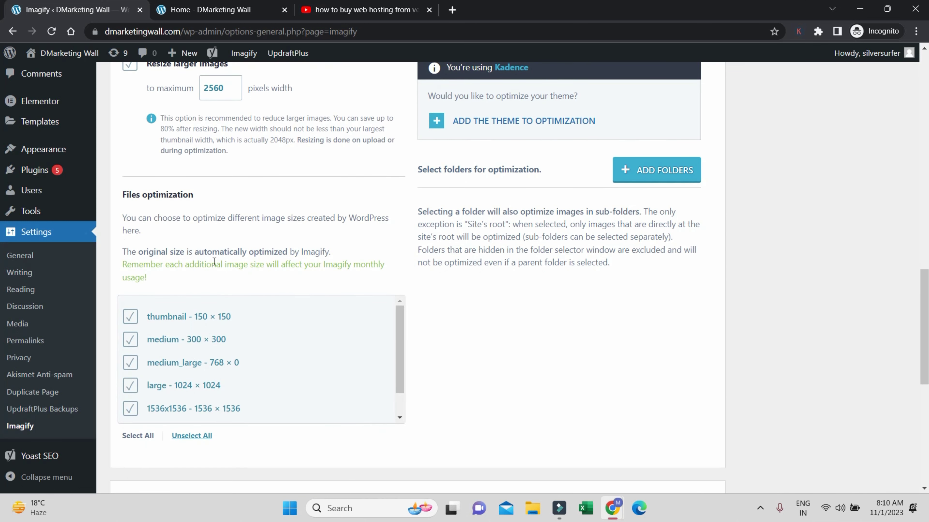
{"action": "scroll", "coordinate": [215, 262], "scroll_direction": "down", "scroll_amount": 3}
{"action": "left_click_drag", "start_coordinate": [399, 249], "coordinate": [208, 271]}
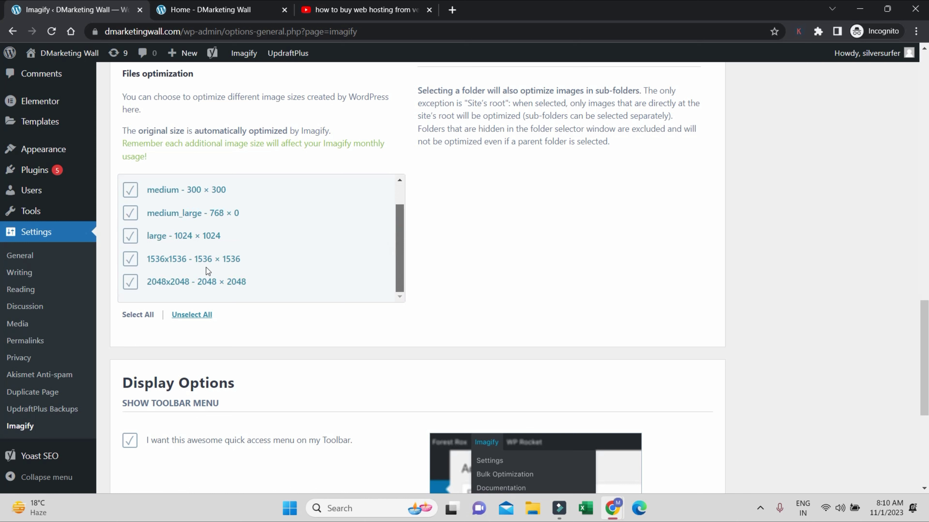
{"action": "scroll", "coordinate": [220, 260], "scroll_direction": "up", "scroll_amount": 2}
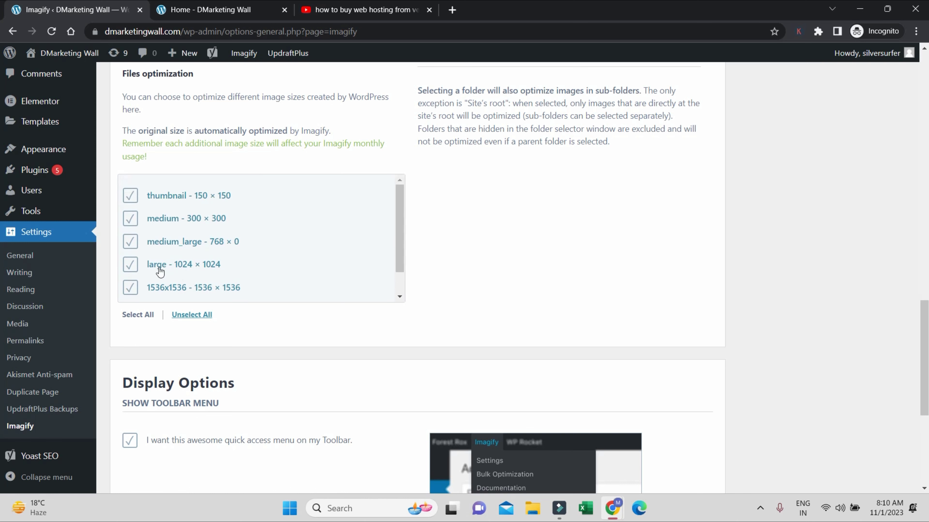
{"action": "scroll", "coordinate": [164, 266], "scroll_direction": "down", "scroll_amount": 1}
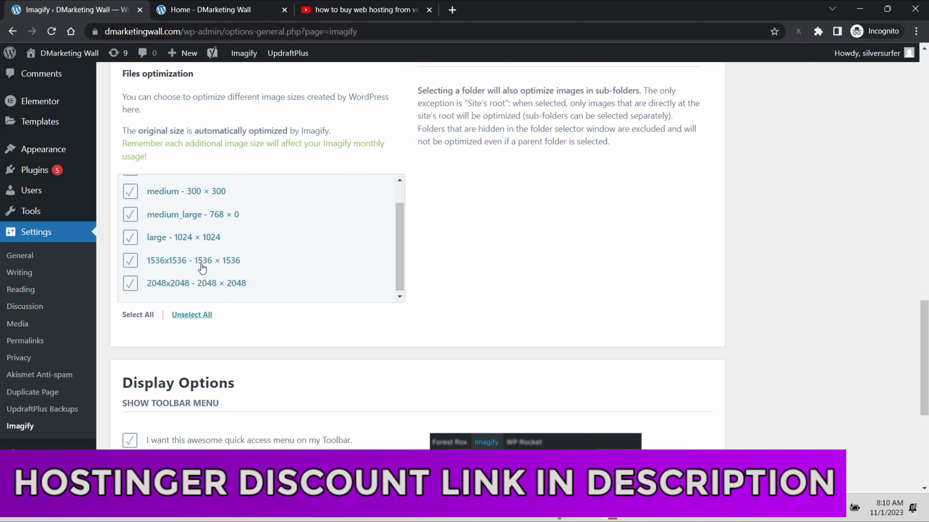
{"action": "left_click", "coordinate": [130, 282]}
{"action": "left_click", "coordinate": [129, 261]}
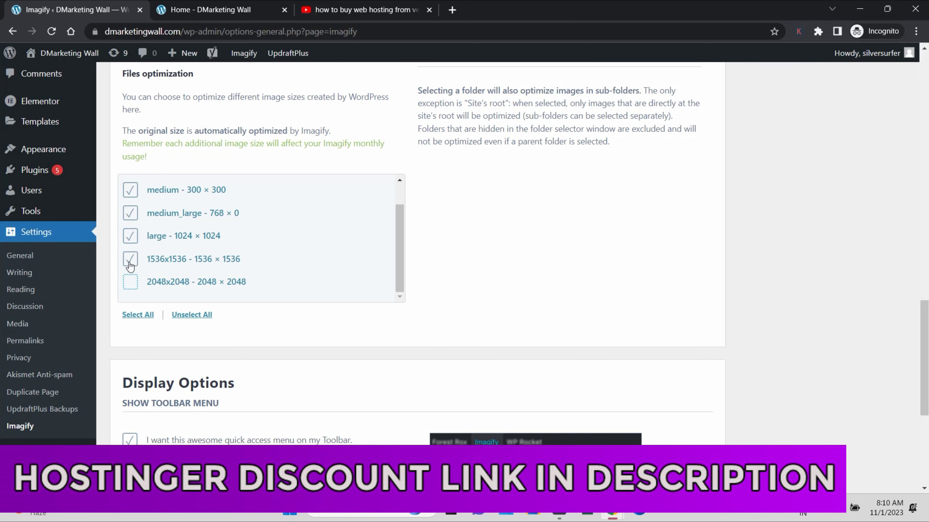
{"action": "scroll", "coordinate": [207, 265], "scroll_direction": "up", "scroll_amount": 1}
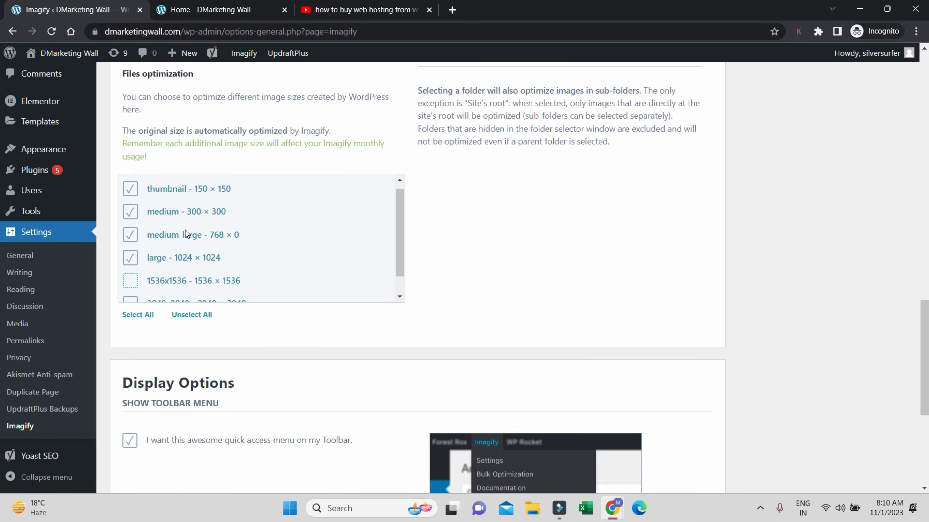
- Save the Imagify settings and proceed to the bulk optimizer
{"action": "scroll", "coordinate": [369, 259], "scroll_direction": "down", "scroll_amount": 5}
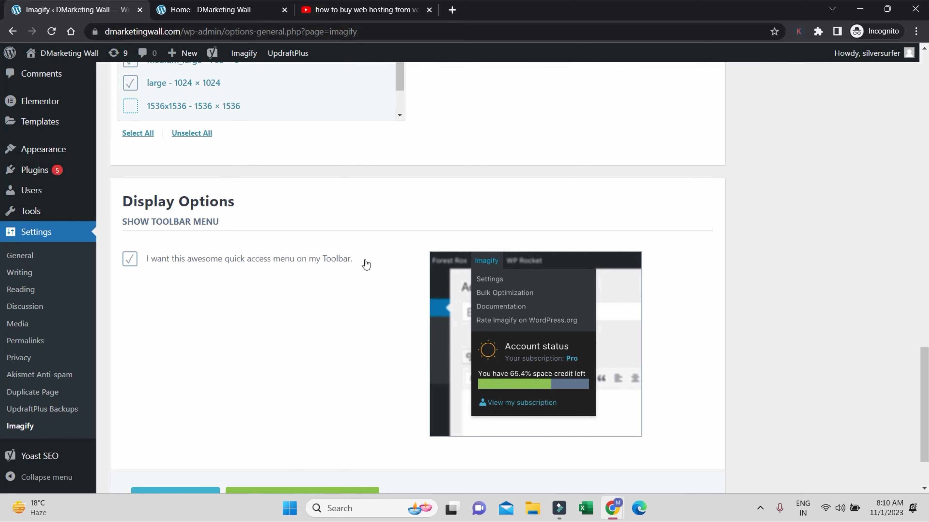
{"action": "scroll", "coordinate": [362, 263], "scroll_direction": "down", "scroll_amount": 2}
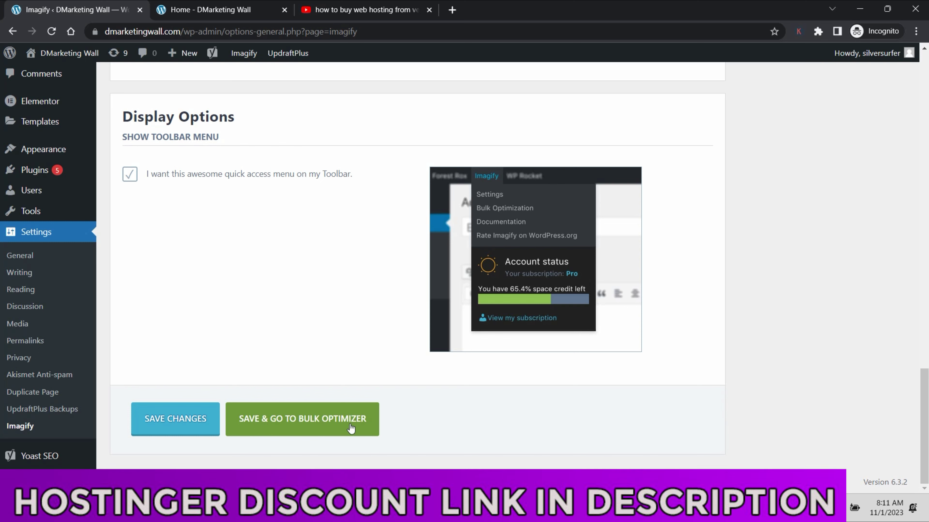
{"action": "left_click", "coordinate": [321, 424]}
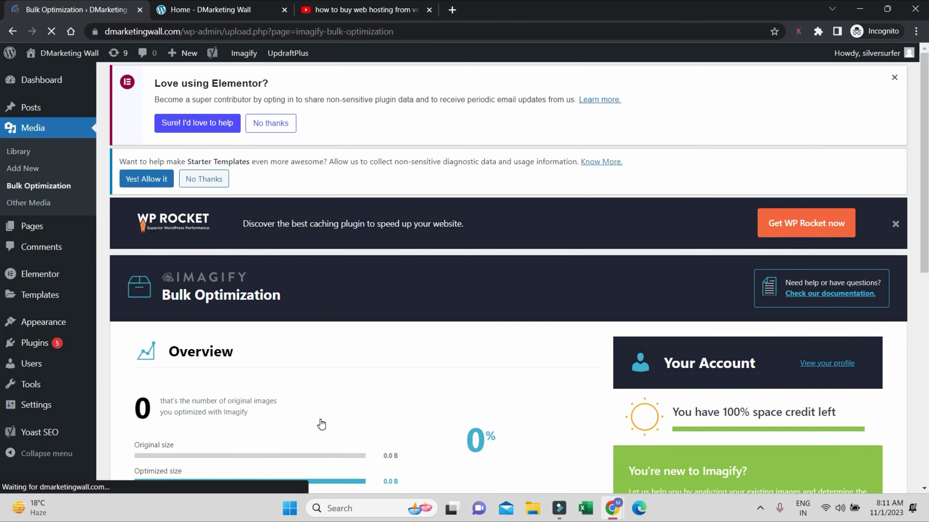
- Review the Bulk Optimization page, including the overview statistics, account credit, media library option and site folder optimization
{"action": "scroll", "coordinate": [351, 417], "scroll_direction": "down", "scroll_amount": 6}
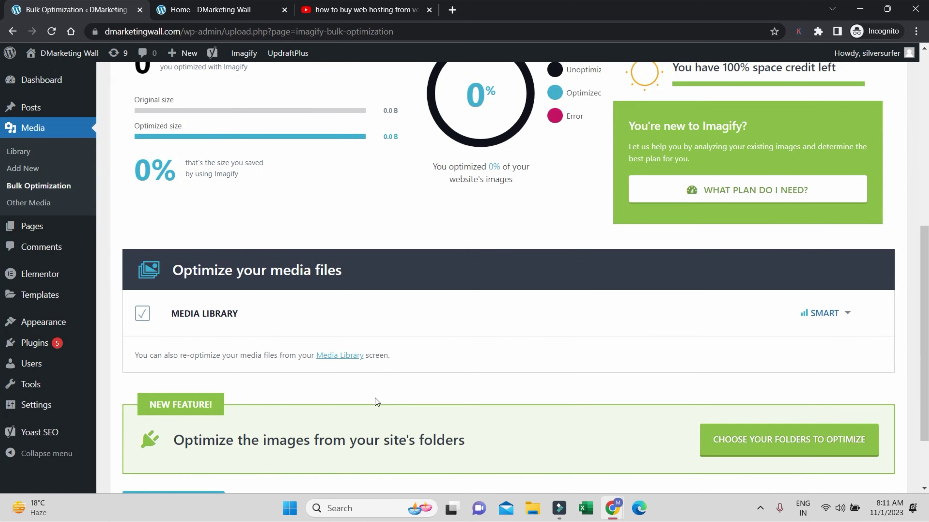
{"action": "scroll", "coordinate": [409, 327], "scroll_direction": "up", "scroll_amount": 3}
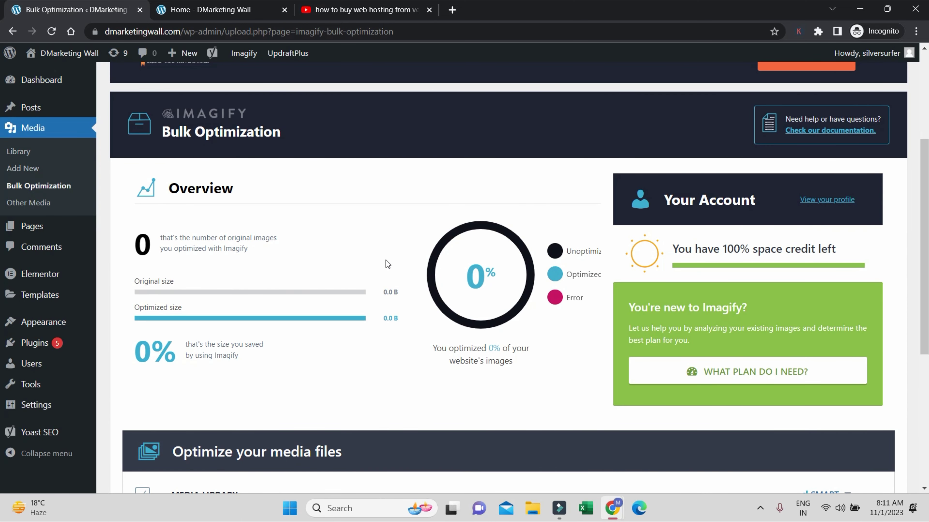
{"action": "scroll", "coordinate": [739, 253], "scroll_direction": "down", "scroll_amount": 7}
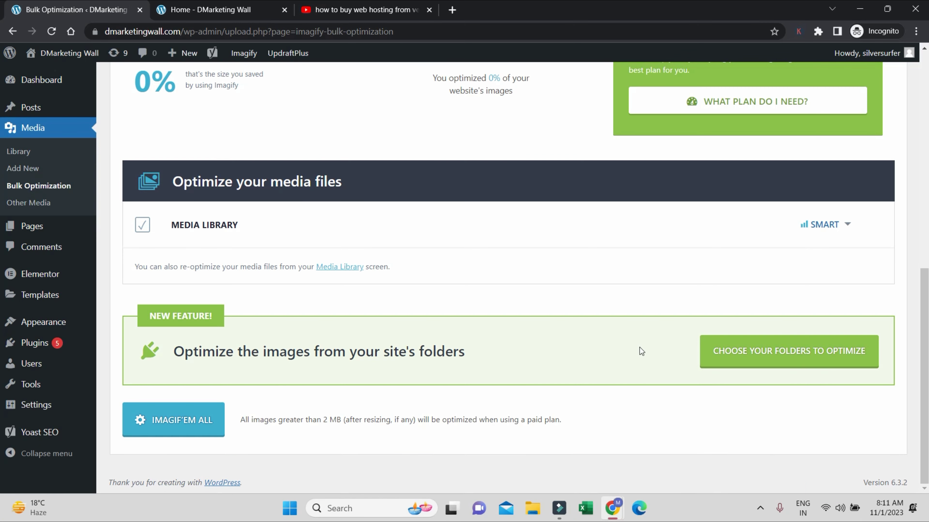
{"action": "scroll", "coordinate": [641, 351], "scroll_direction": "up", "scroll_amount": 5}
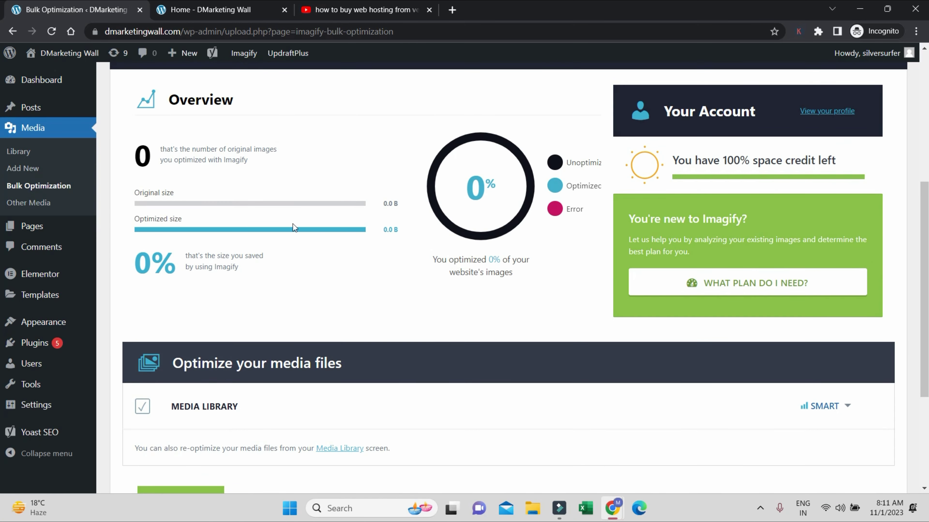
{"action": "scroll", "coordinate": [293, 223], "scroll_direction": "up", "scroll_amount": 3}
{"action": "scroll", "coordinate": [274, 218], "scroll_direction": "up", "scroll_amount": 2}
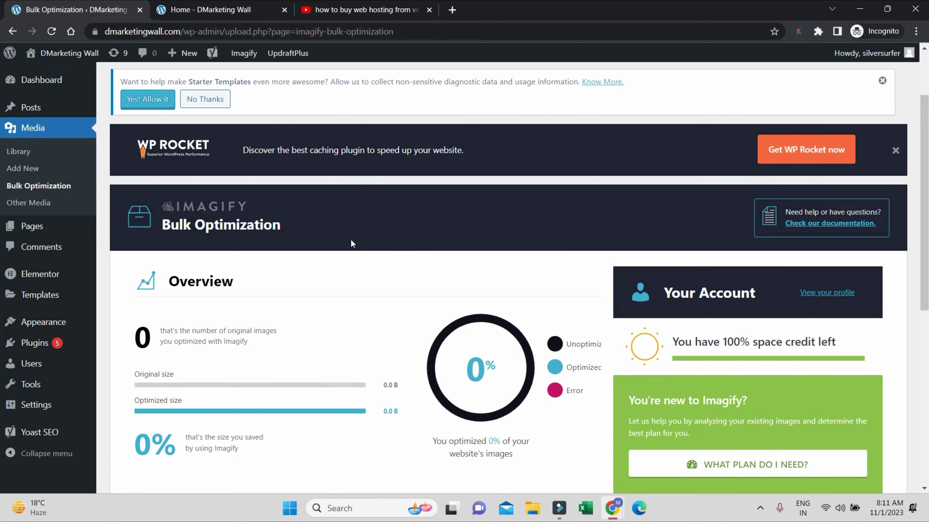
{"action": "scroll", "coordinate": [292, 294], "scroll_direction": "down", "scroll_amount": 7}
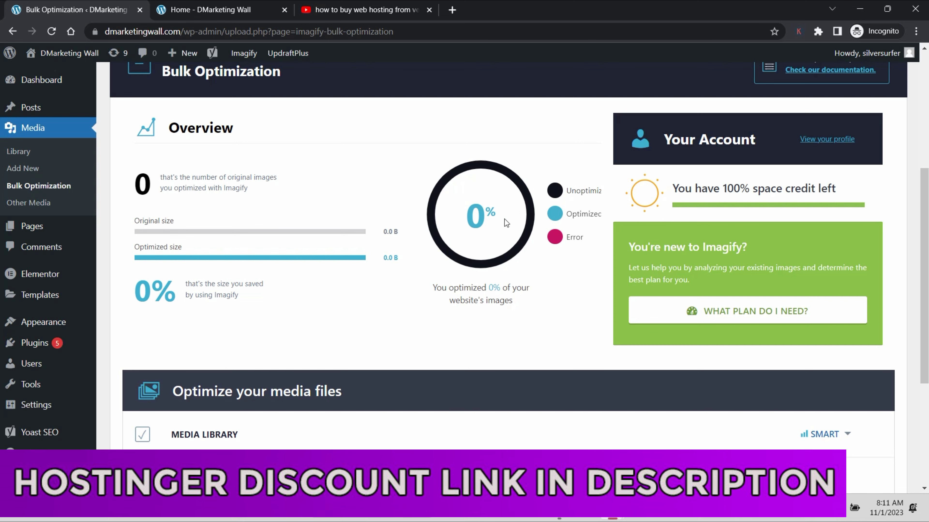
{"action": "scroll", "coordinate": [466, 221], "scroll_direction": "up", "scroll_amount": 5}
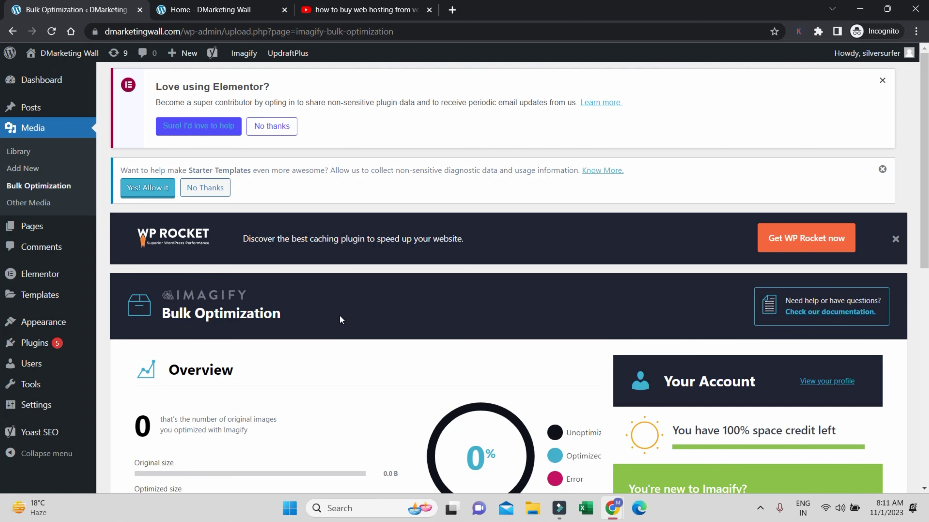
{"action": "scroll", "coordinate": [339, 316], "scroll_direction": "down", "scroll_amount": 5}
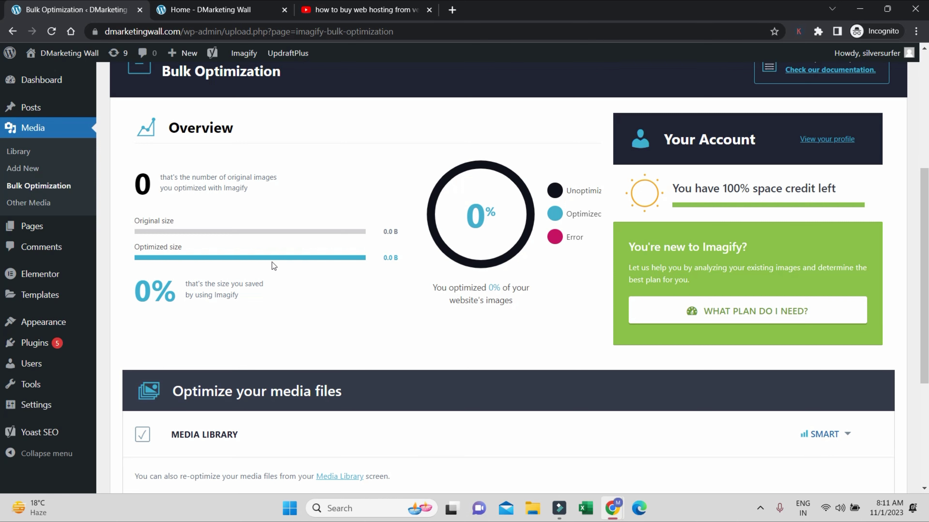
{"action": "scroll", "coordinate": [273, 267], "scroll_direction": "down", "scroll_amount": 5}
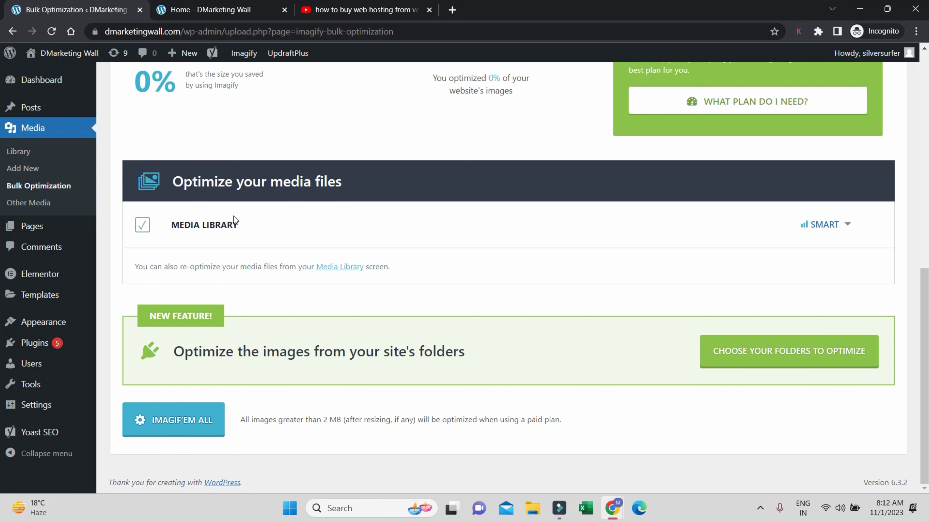
{"action": "scroll", "coordinate": [338, 239], "scroll_direction": "up", "scroll_amount": 6}
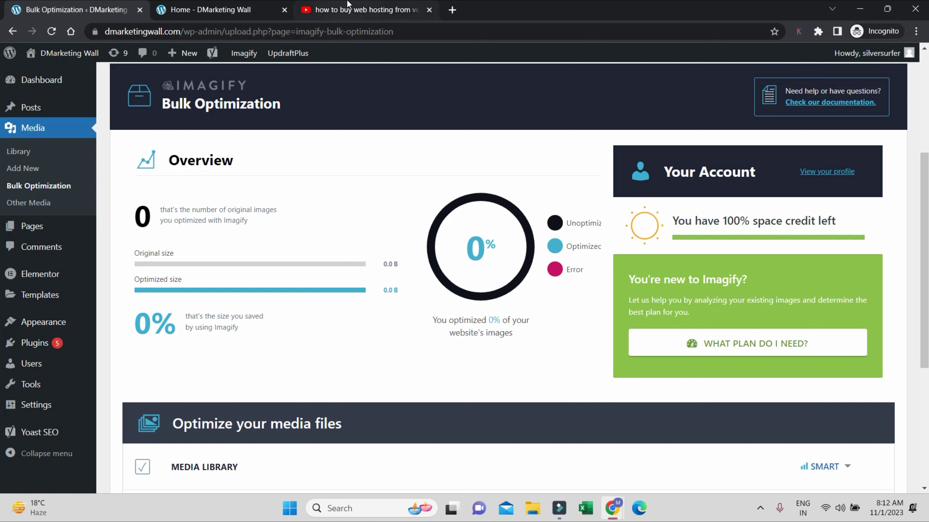
- Switch to the YouTube results for "how to buy web hosting from verpex" and highlight the search query
{"action": "left_click", "coordinate": [362, 10]}
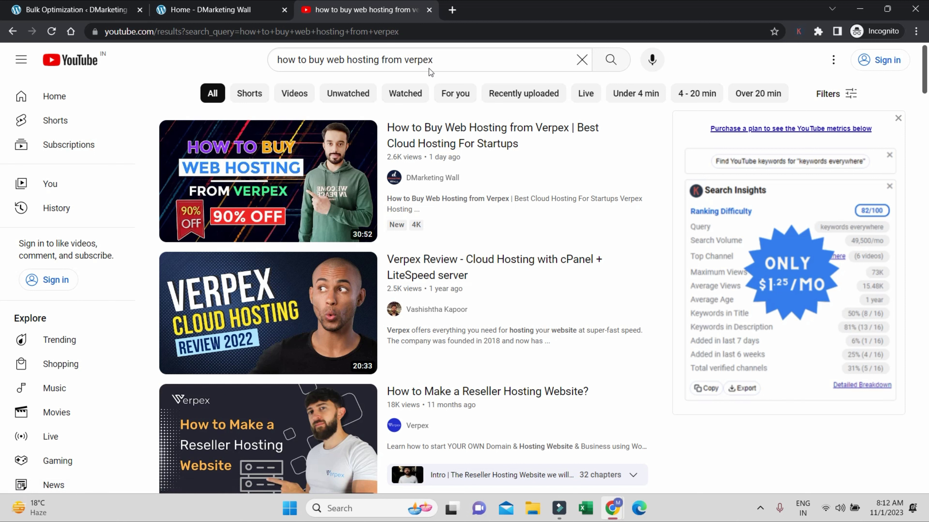
{"action": "left_click", "coordinate": [480, 57]}
{"action": "left_click_drag", "start_coordinate": [480, 57], "coordinate": [270, 65]}
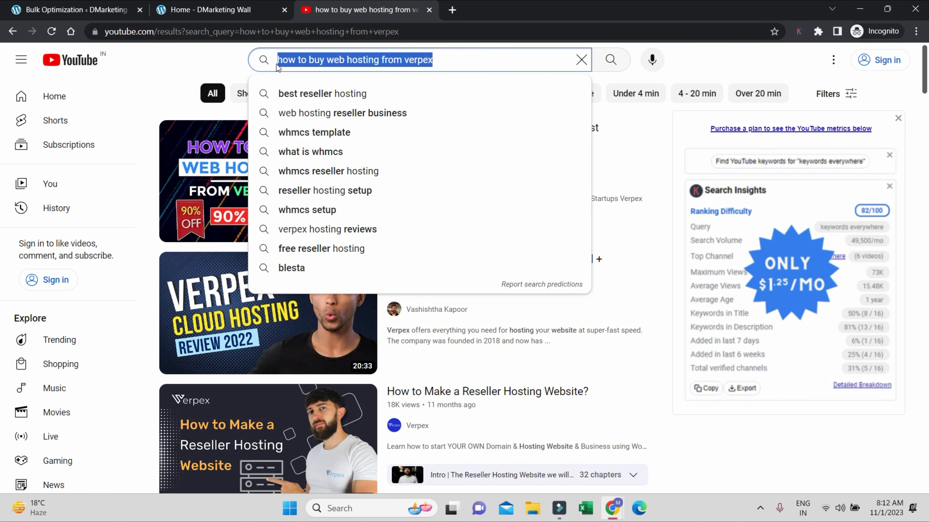
{"action": "left_click", "coordinate": [203, 62]}
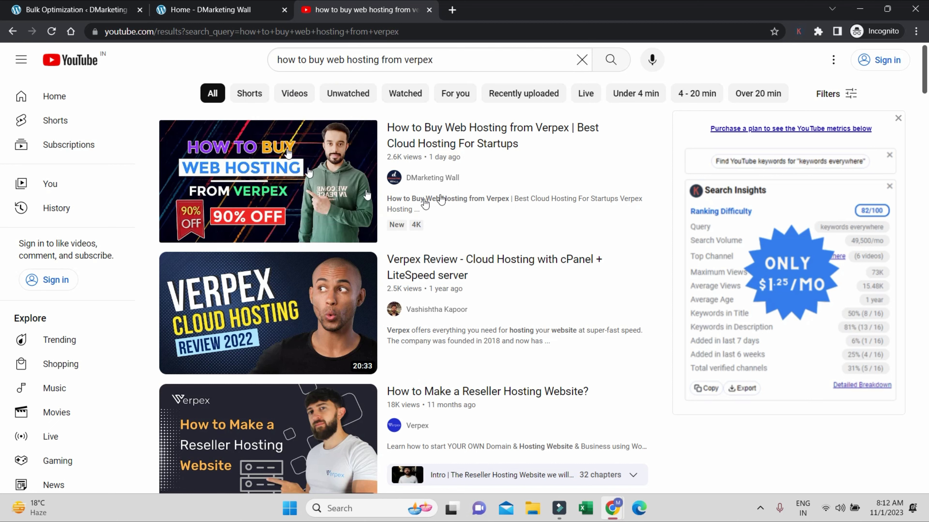